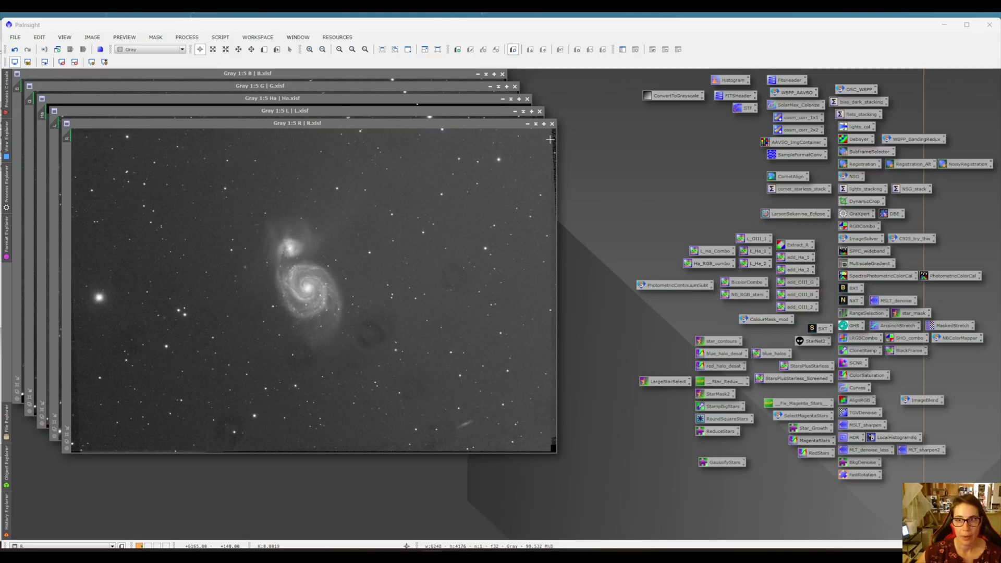
Bring the L, Ha, G and B images forward in turn to compare their black borders, finishing with Ha.
{"action": "left_click", "coordinate": [320, 111]}
{"action": "left_click", "coordinate": [314, 101]}
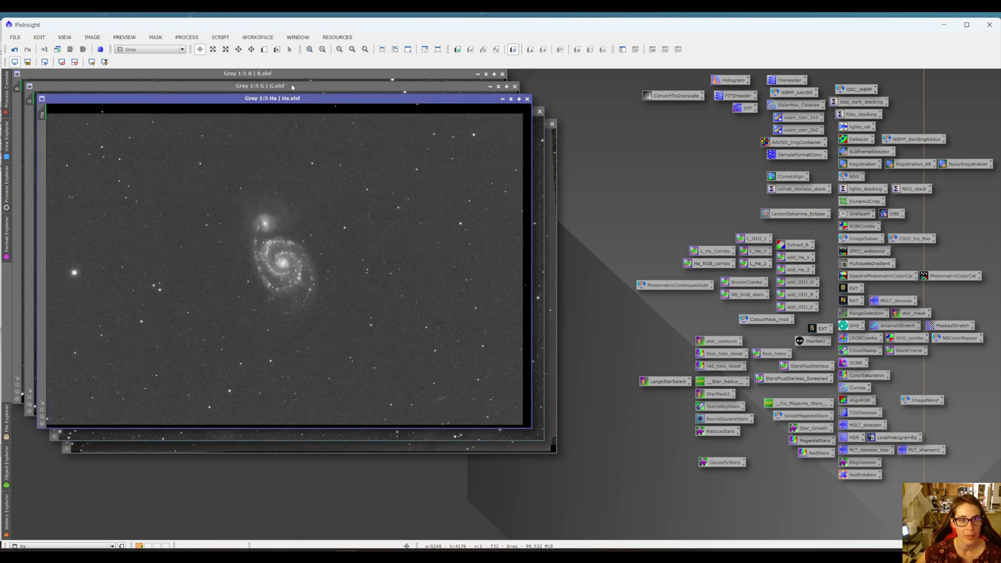
{"action": "left_click", "coordinate": [292, 87]}
{"action": "left_click", "coordinate": [289, 74]}
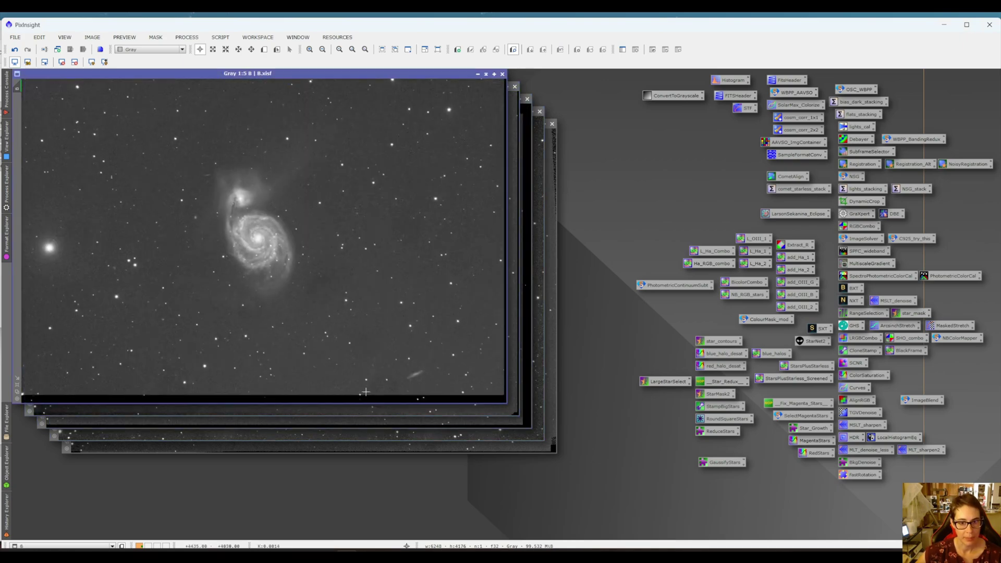
{"action": "left_click", "coordinate": [364, 423]}
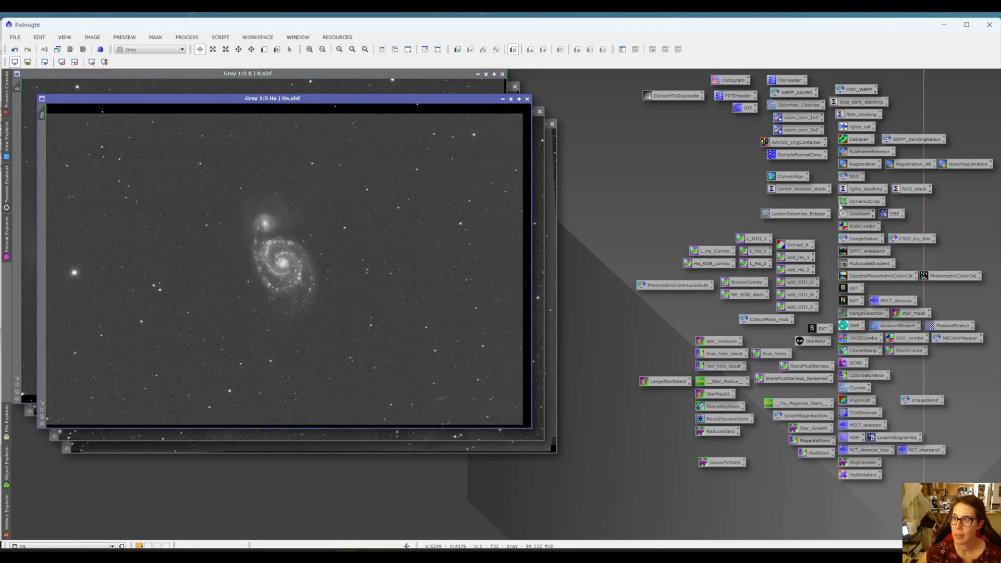
Define a DynamicCrop region of 6050 x 3870 pixels on the Ha image, just inside its black borders.
{"action": "double_click", "coordinate": [860, 201]}
{"action": "left_click", "coordinate": [178, 39]}
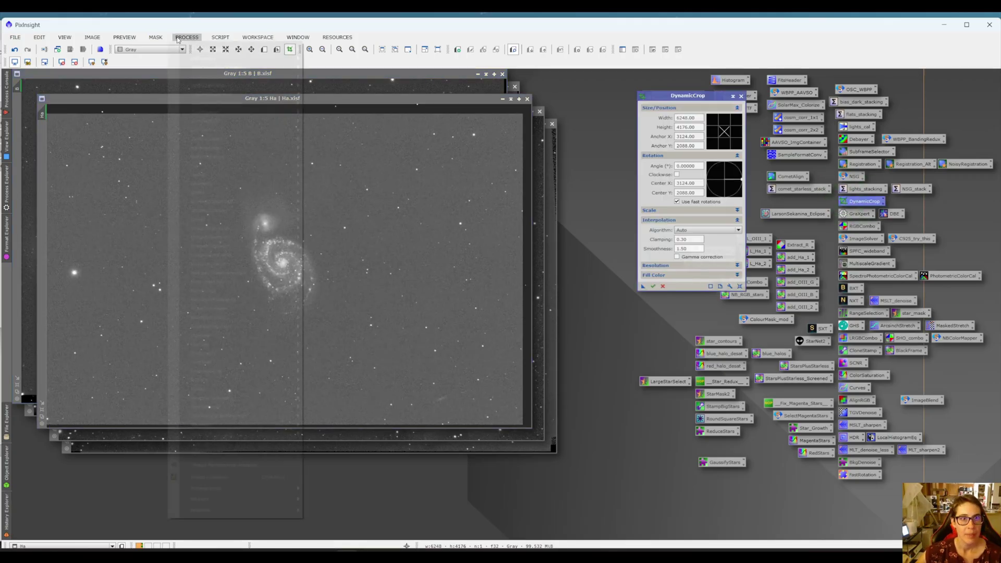
{"action": "mouse_move", "coordinate": [209, 49]}
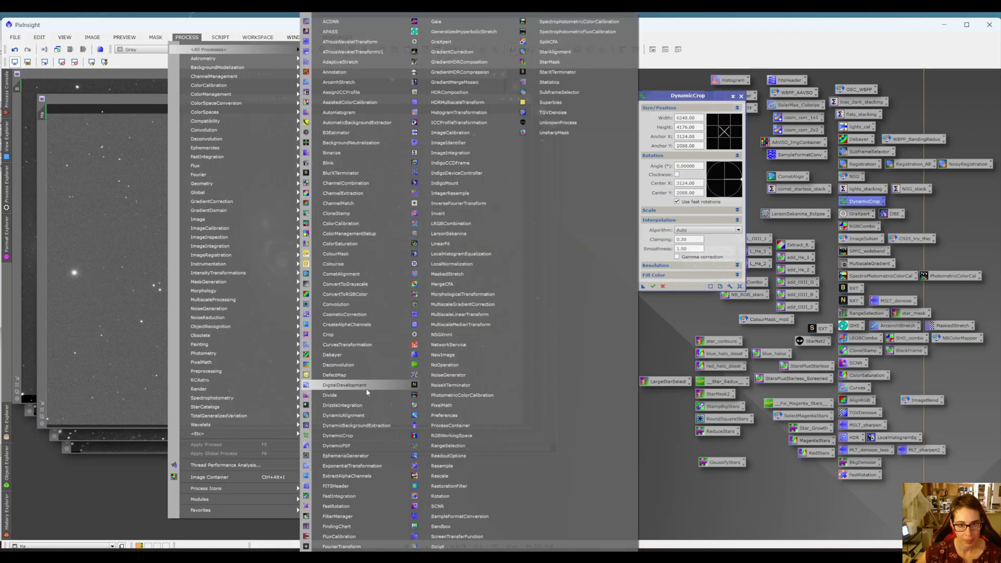
{"action": "left_click", "coordinate": [737, 136]}
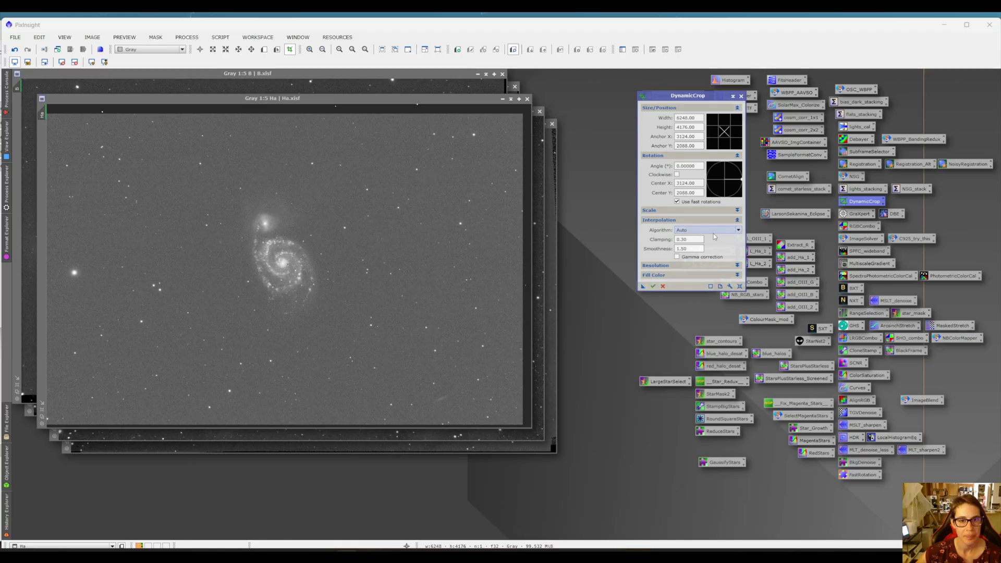
{"action": "left_click", "coordinate": [263, 171]}
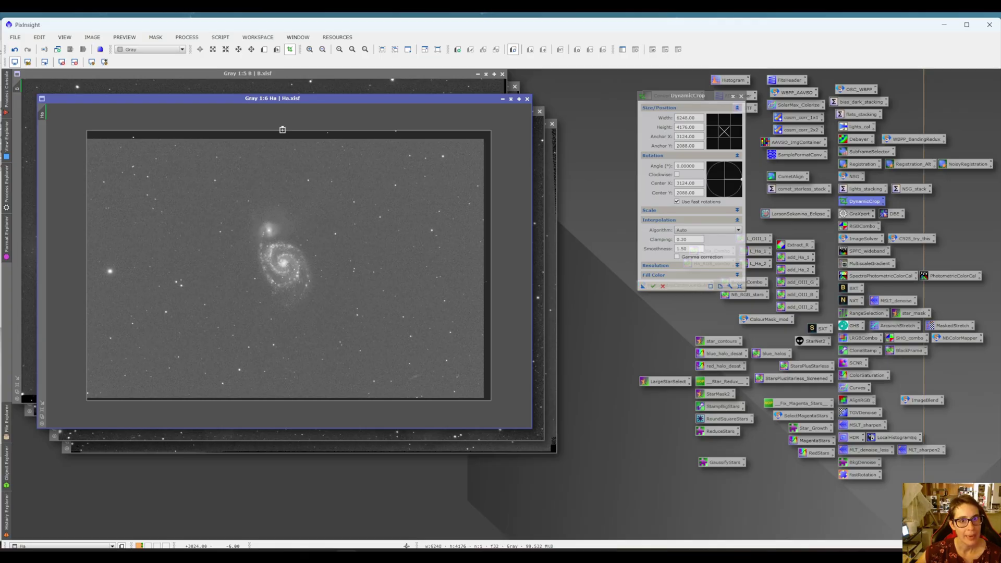
{"action": "left_click_drag", "start_coordinate": [282, 130], "coordinate": [284, 140]}
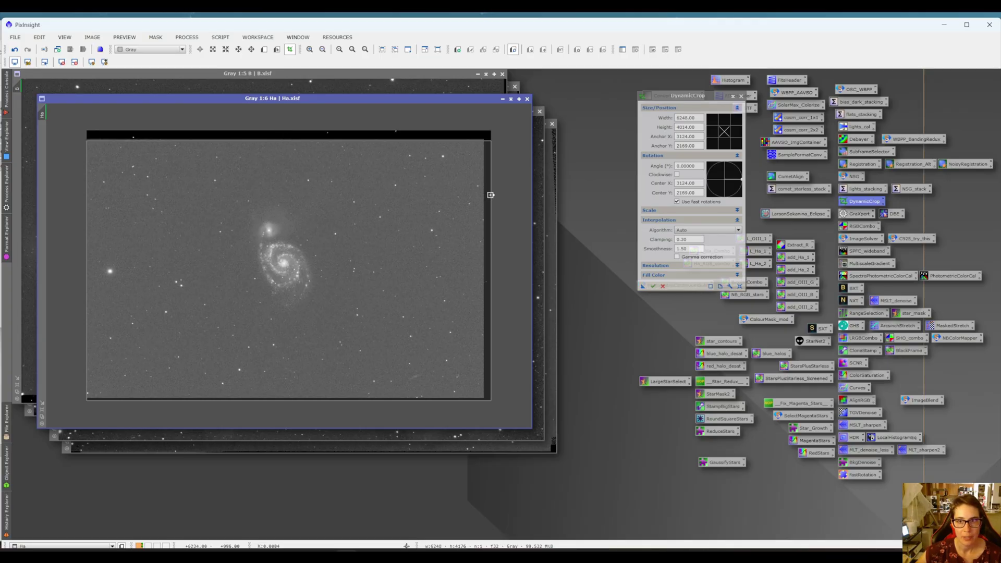
{"action": "left_click_drag", "start_coordinate": [490, 194], "coordinate": [484, 194]}
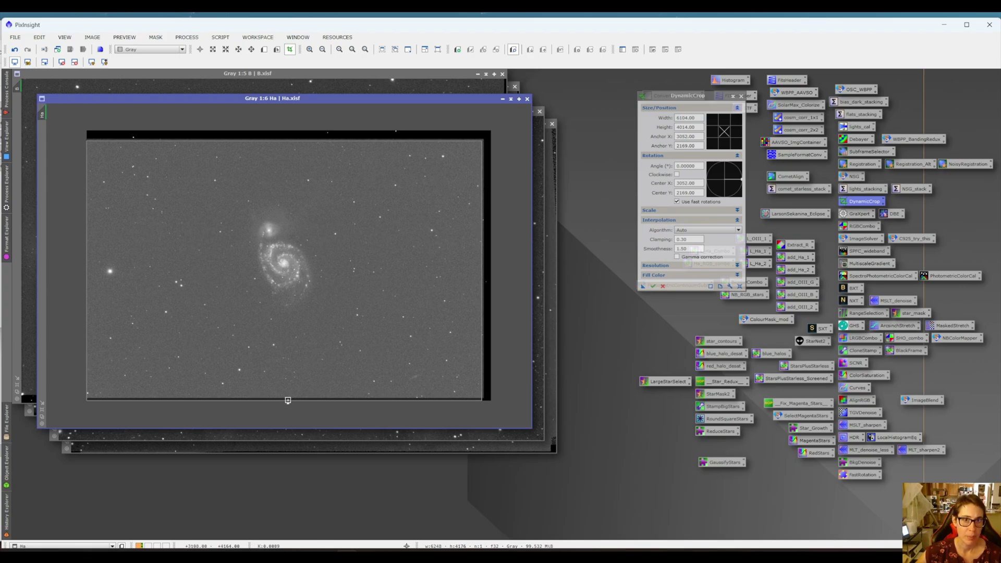
{"action": "left_click_drag", "start_coordinate": [288, 400], "coordinate": [288, 391]}
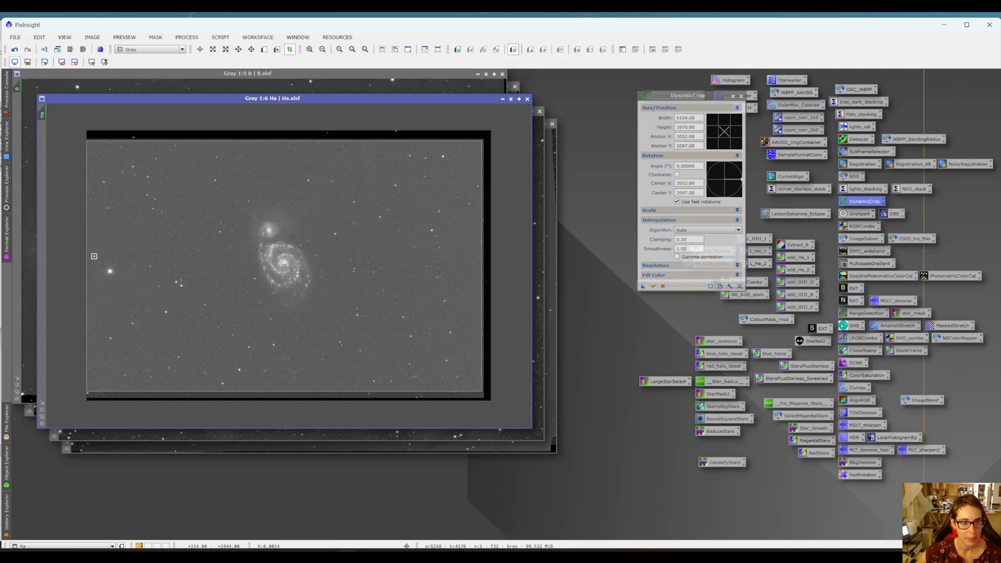
{"action": "left_click_drag", "start_coordinate": [85, 252], "coordinate": [88, 253]}
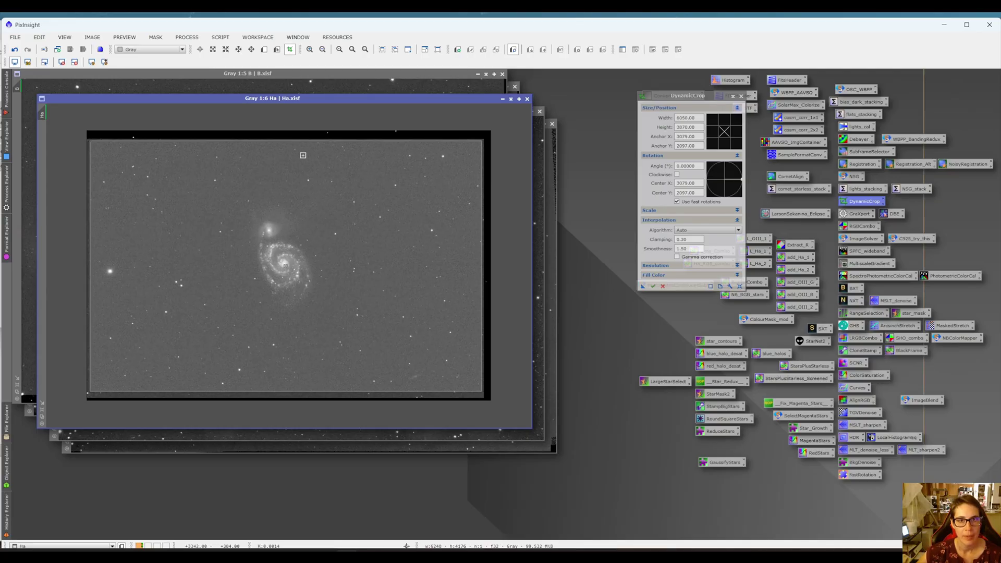
{"action": "scroll", "coordinate": [304, 155], "scroll_direction": "up", "scroll_amount": 1}
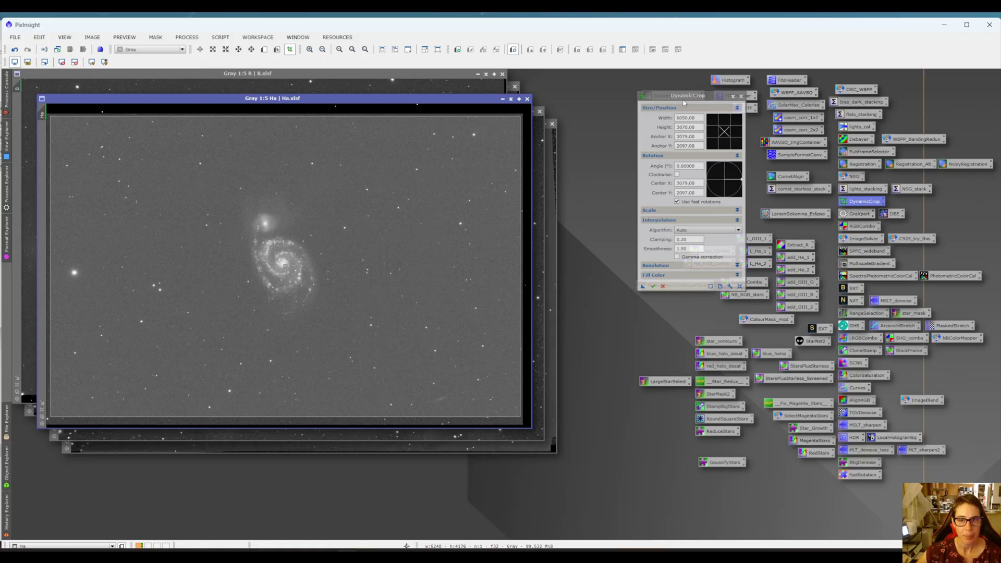
Overlay the B image on Ha to check its edges against the crop outline, and park it collapsed in a corner.
{"action": "left_click_drag", "start_coordinate": [309, 98], "coordinate": [342, 119]}
{"action": "left_click", "coordinate": [322, 79]}
{"action": "left_click_drag", "start_coordinate": [322, 79], "coordinate": [378, 125]}
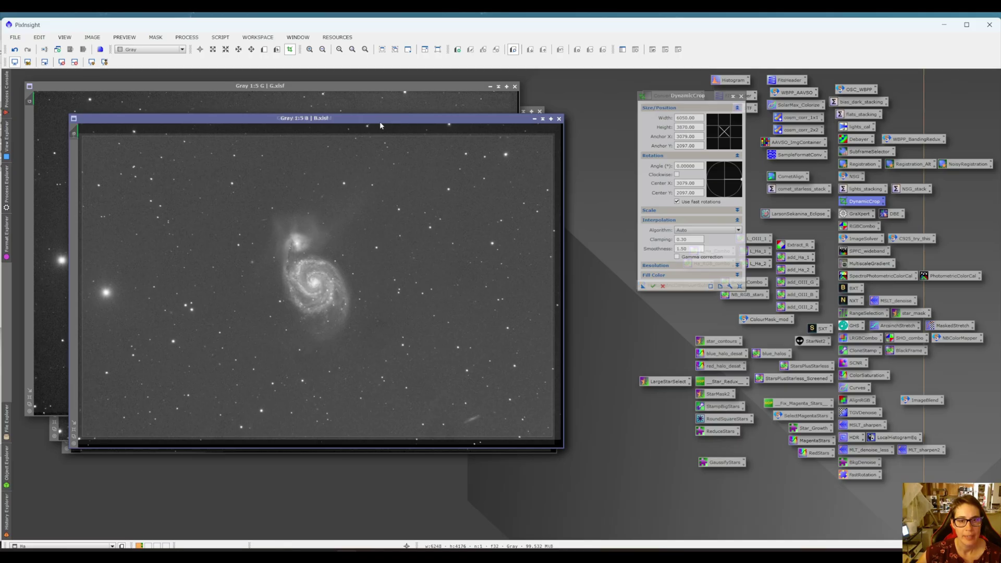
{"action": "left_click", "coordinate": [380, 120]}
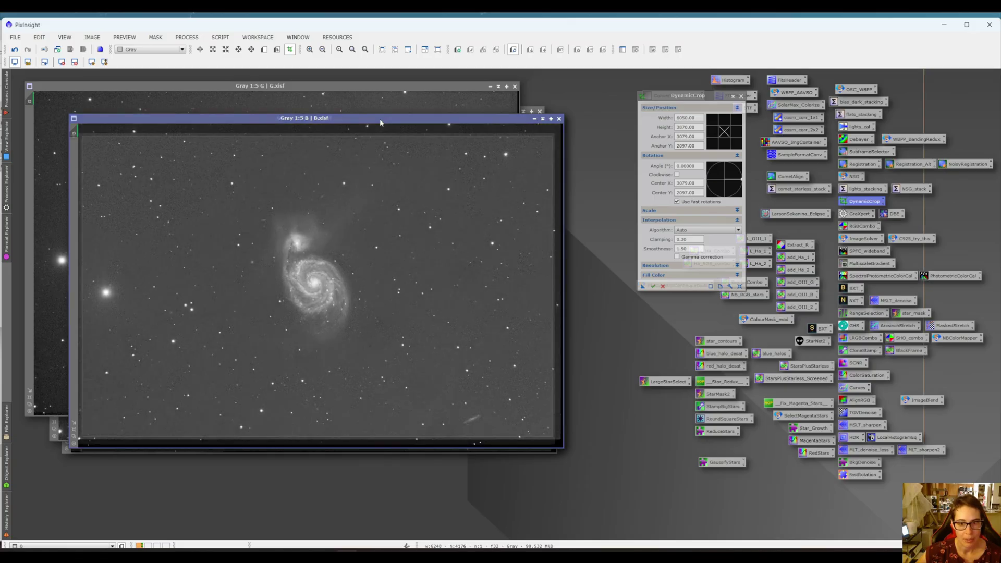
{"action": "left_click", "coordinate": [542, 119]}
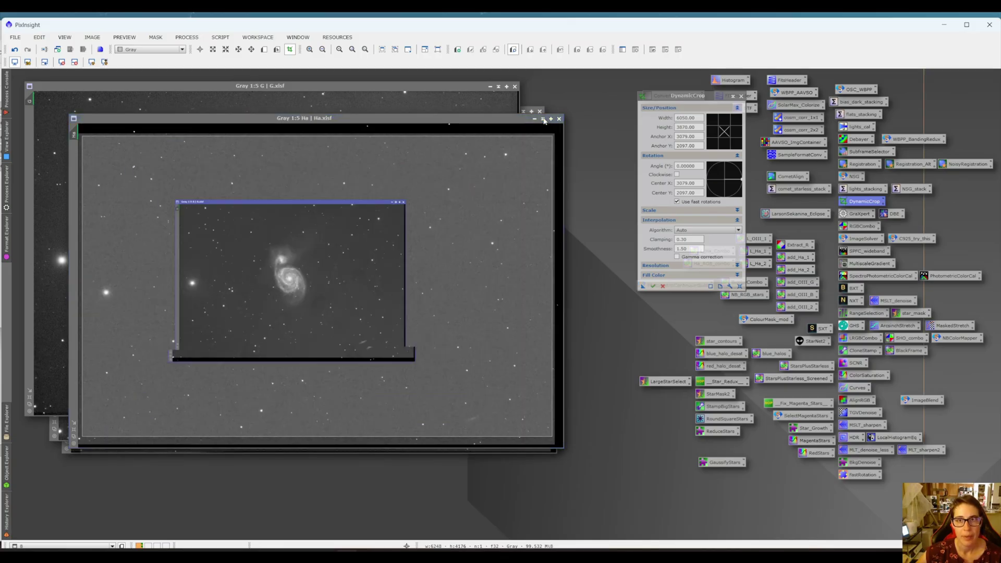
{"action": "left_click_drag", "start_coordinate": [304, 280], "coordinate": [50, 108]}
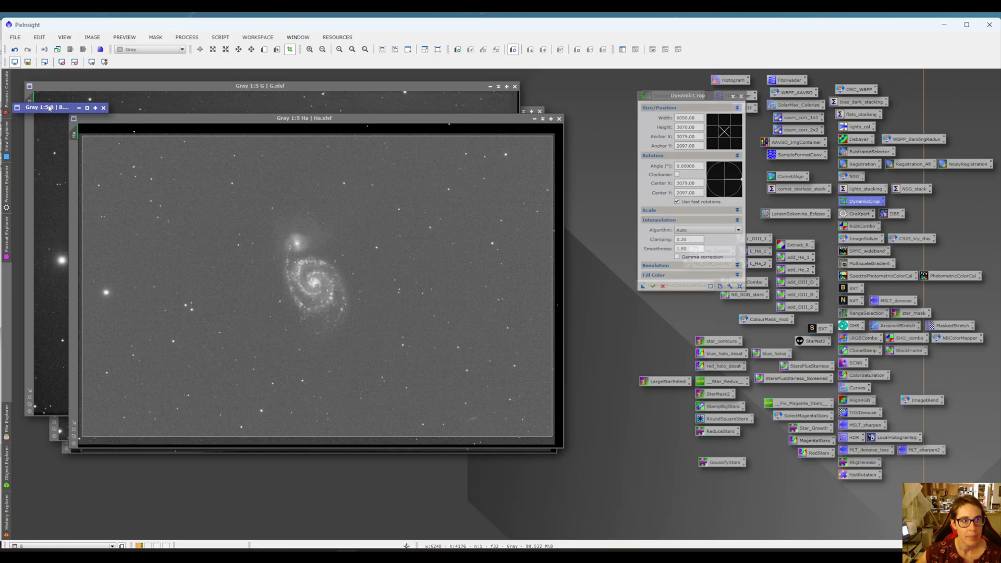
Overlay the G image on Ha to check its edges against the crop, and collapse it beside the B image.
{"action": "left_click_drag", "start_coordinate": [142, 88], "coordinate": [189, 122]}
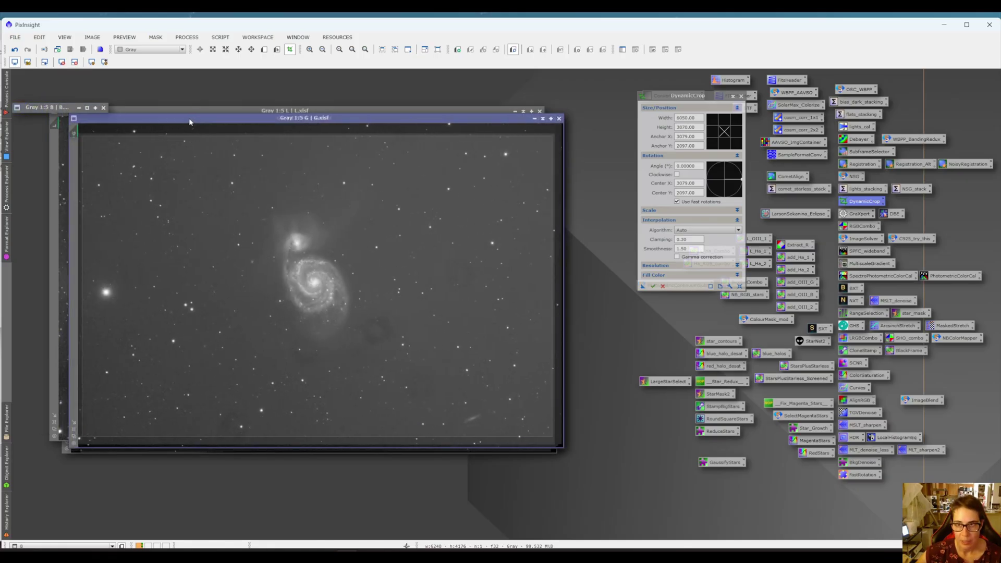
{"action": "left_click", "coordinate": [189, 121]}
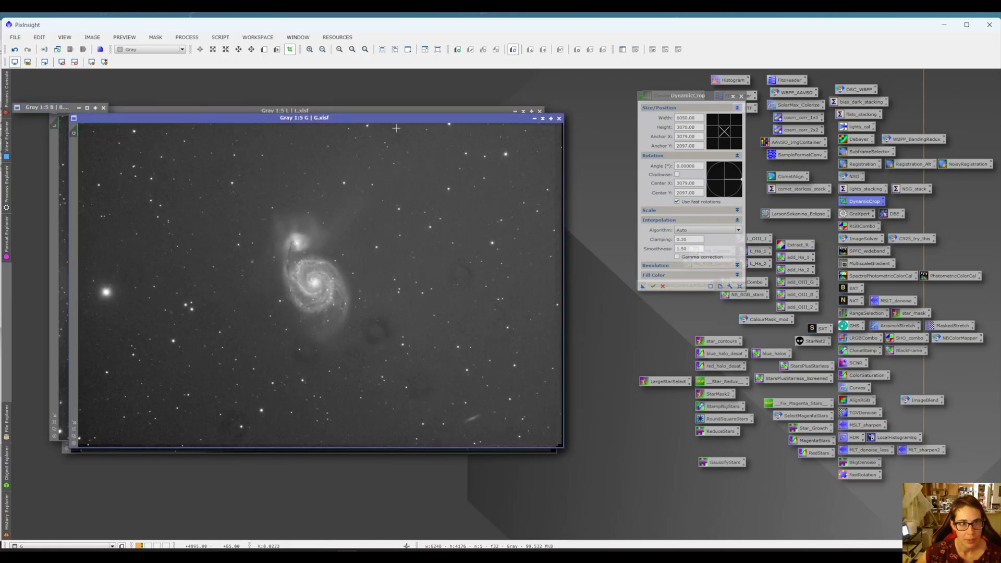
{"action": "left_click", "coordinate": [541, 120]}
{"action": "left_click_drag", "start_coordinate": [303, 284], "coordinate": [55, 95]}
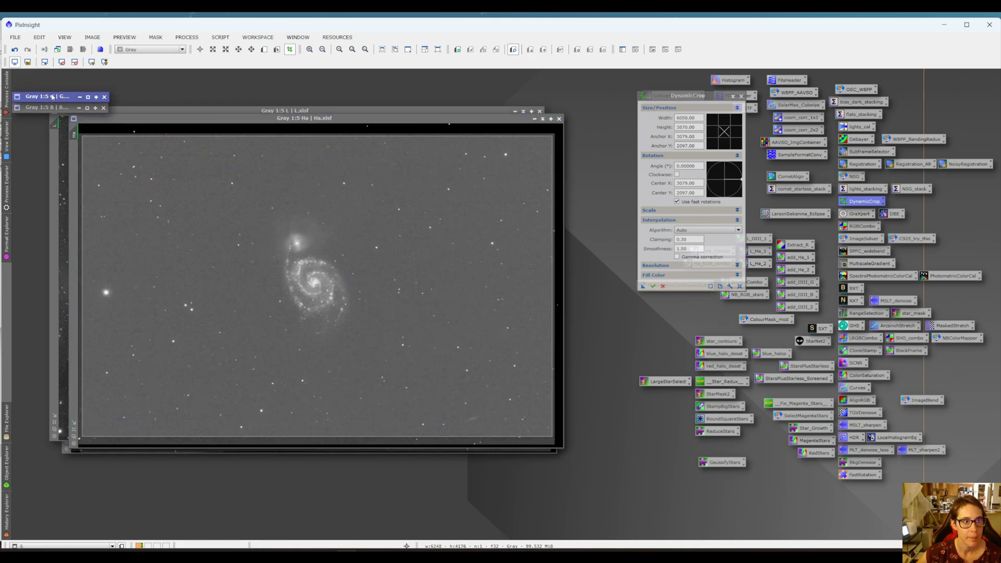
Overlay the L image on Ha to check its borders, and collapse it beside the other parked images.
{"action": "left_click", "coordinate": [315, 110]}
{"action": "left_click_drag", "start_coordinate": [334, 111], "coordinate": [356, 118]}
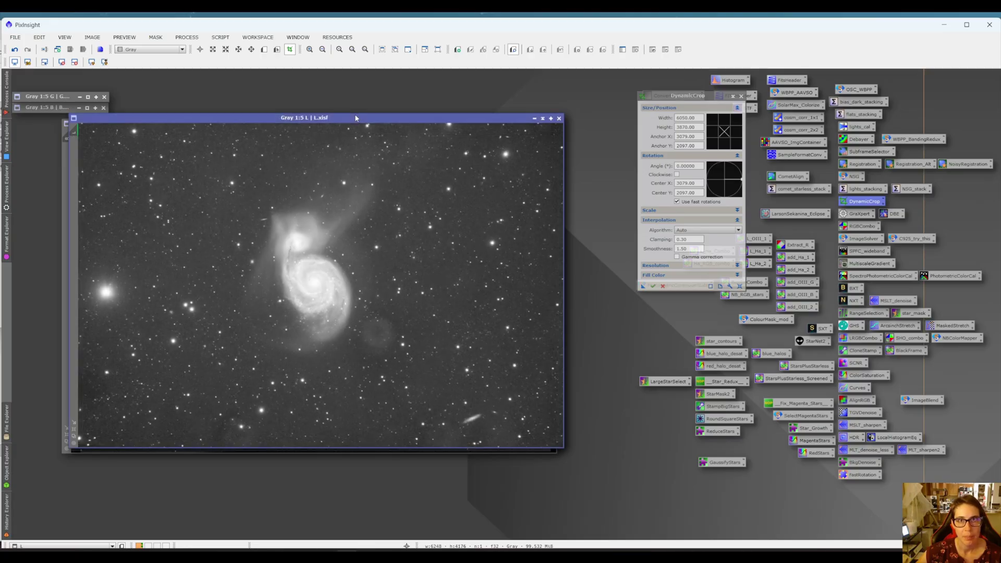
{"action": "left_click", "coordinate": [535, 118]}
{"action": "left_click_drag", "start_coordinate": [334, 282], "coordinate": [77, 75]}
Overlay the R image on Ha to check its borders against the crop, and collapse it between L and G.
{"action": "left_click_drag", "start_coordinate": [288, 120], "coordinate": [339, 135]}
{"action": "left_click", "coordinate": [315, 125]}
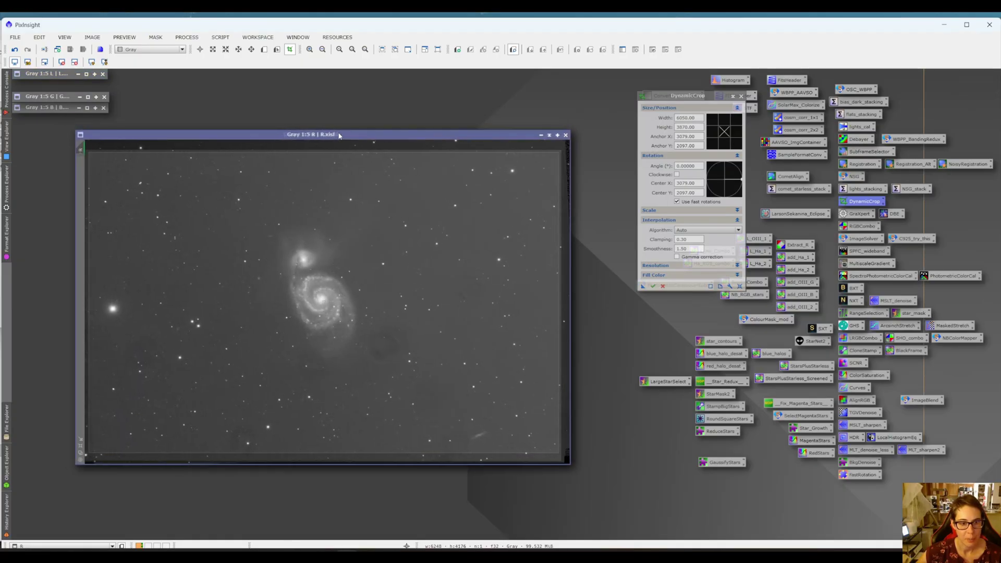
{"action": "left_click", "coordinate": [540, 135]}
{"action": "left_click_drag", "start_coordinate": [298, 298], "coordinate": [37, 86]}
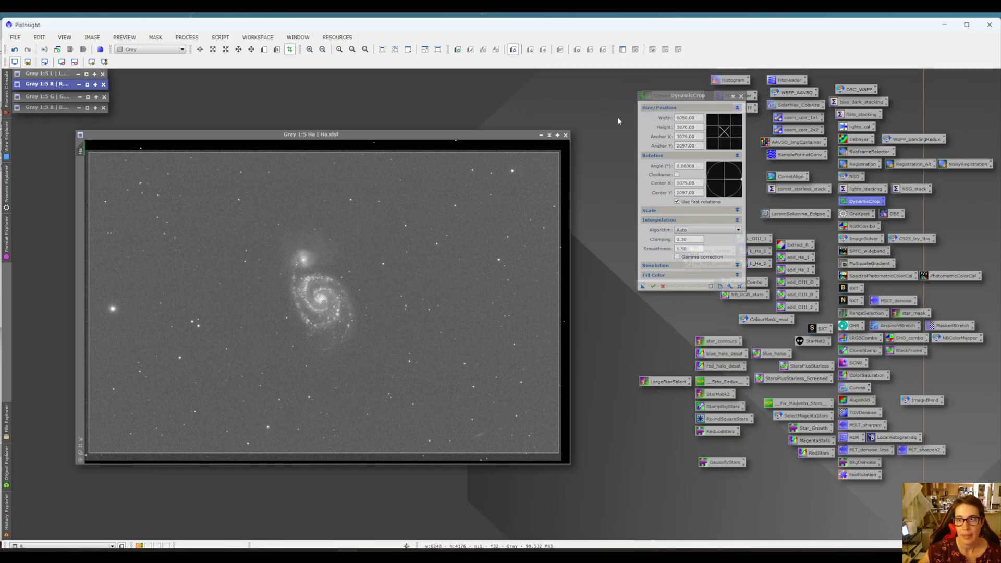
Save the DynamicCrop settings as a process instance on the workspace and execute the crop on the Ha image.
{"action": "left_click_drag", "start_coordinate": [672, 96], "coordinate": [651, 96]}
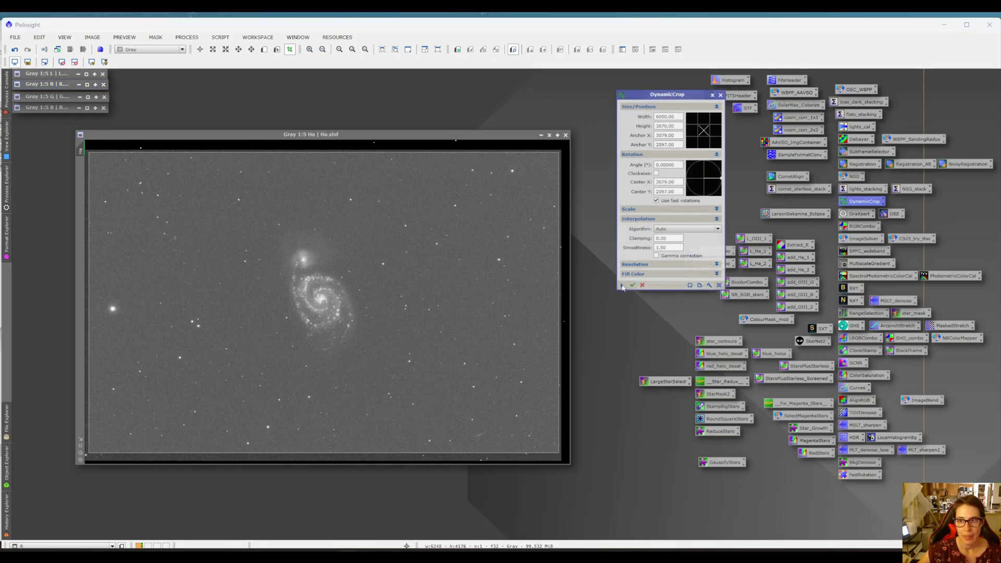
{"action": "left_click_drag", "start_coordinate": [622, 287], "coordinate": [596, 311]}
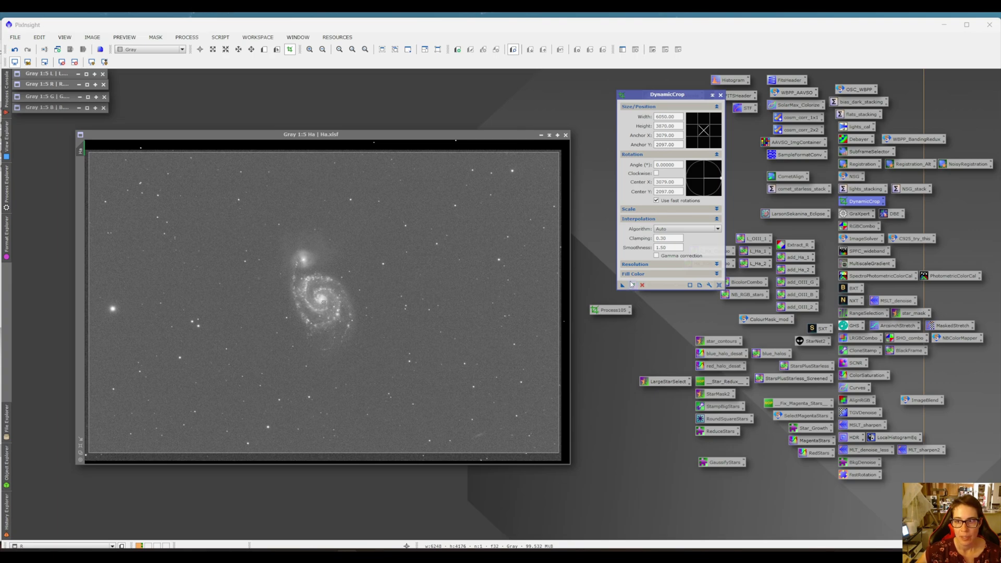
{"action": "left_click", "coordinate": [632, 284]}
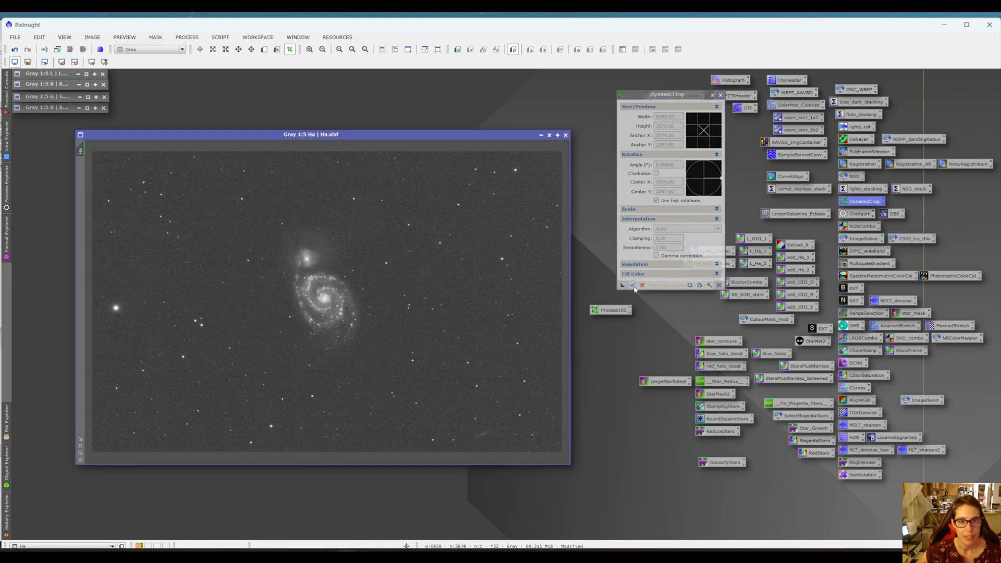
Park the cropped Ha image collapsed below the other channels and close DynamicCrop, keeping its saved instance within reach.
{"action": "left_click", "coordinate": [523, 146]}
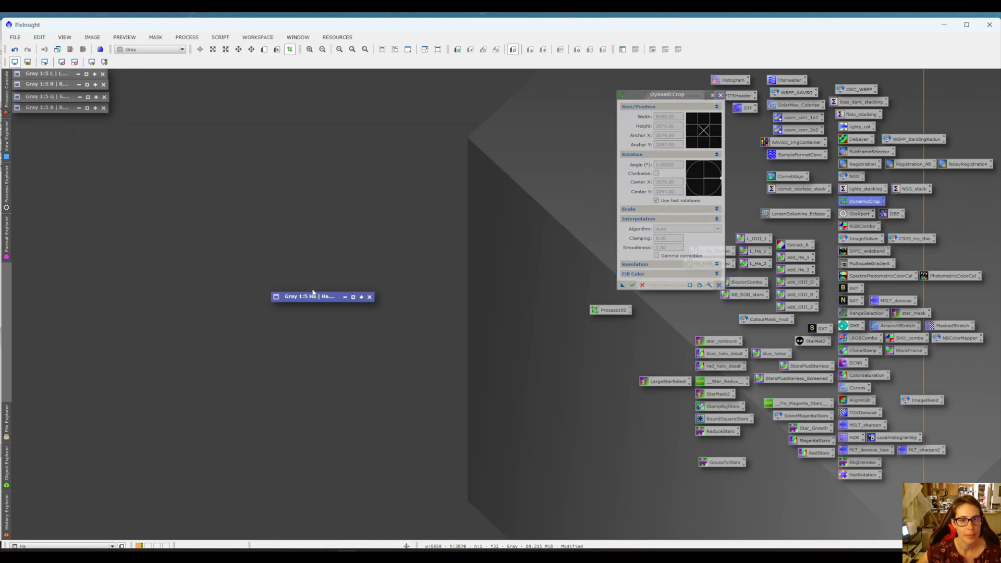
{"action": "left_click_drag", "start_coordinate": [314, 297], "coordinate": [60, 118]}
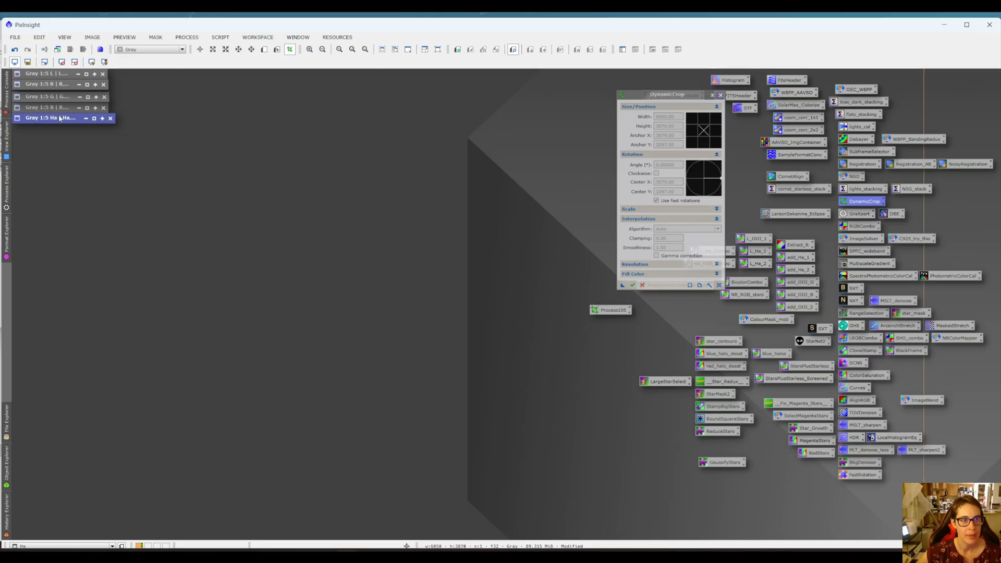
{"action": "left_click", "coordinate": [720, 95]}
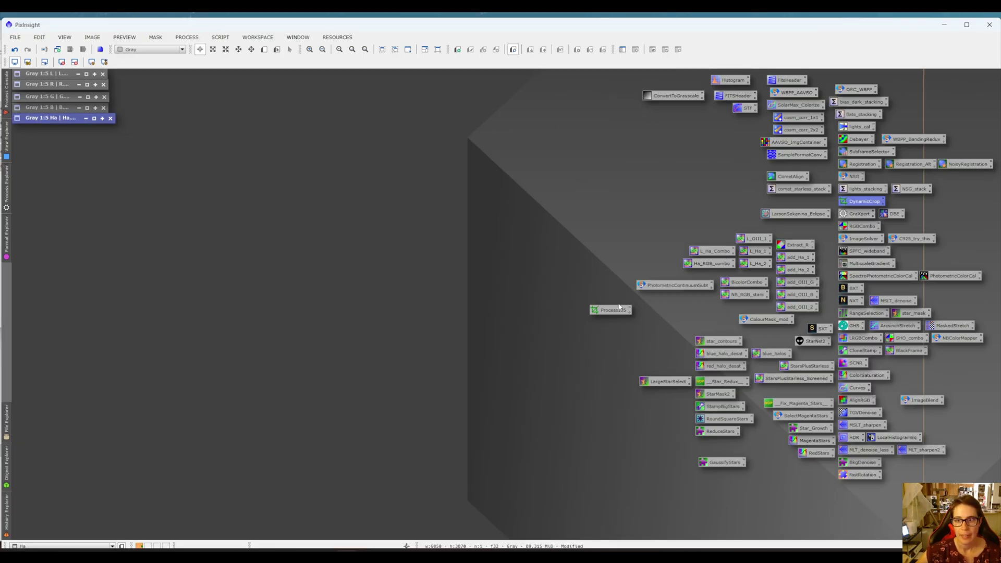
{"action": "left_click_drag", "start_coordinate": [609, 312], "coordinate": [612, 319]}
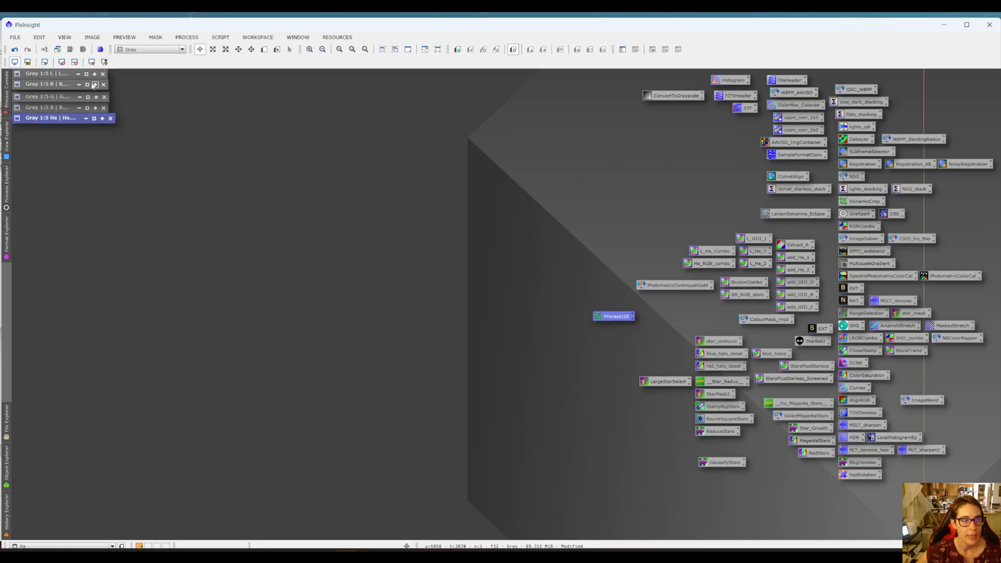
Restore the L image, apply the saved crop instance to it, and collapse it again.
{"action": "double_click", "coordinate": [45, 74]}
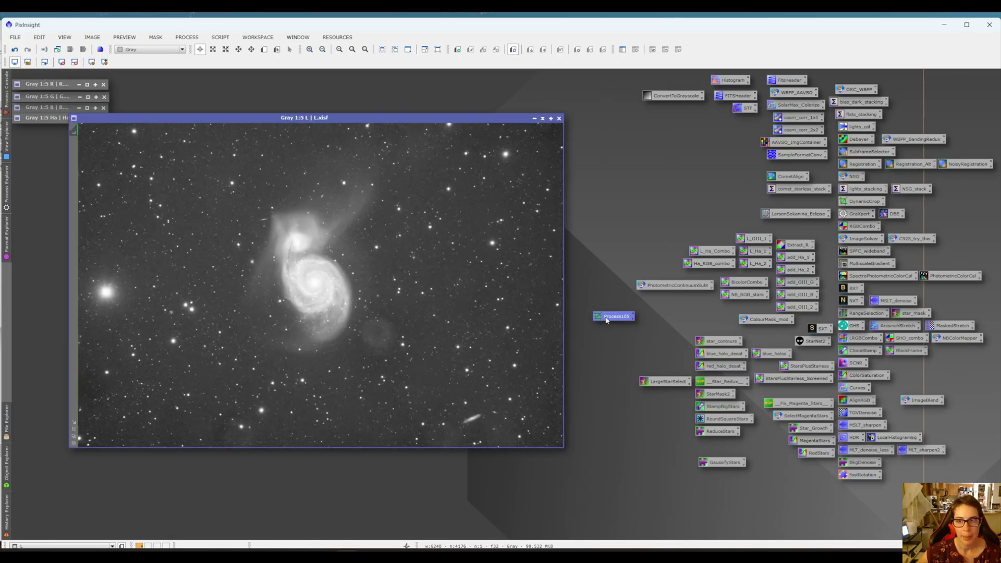
{"action": "left_click_drag", "start_coordinate": [606, 320], "coordinate": [430, 266]}
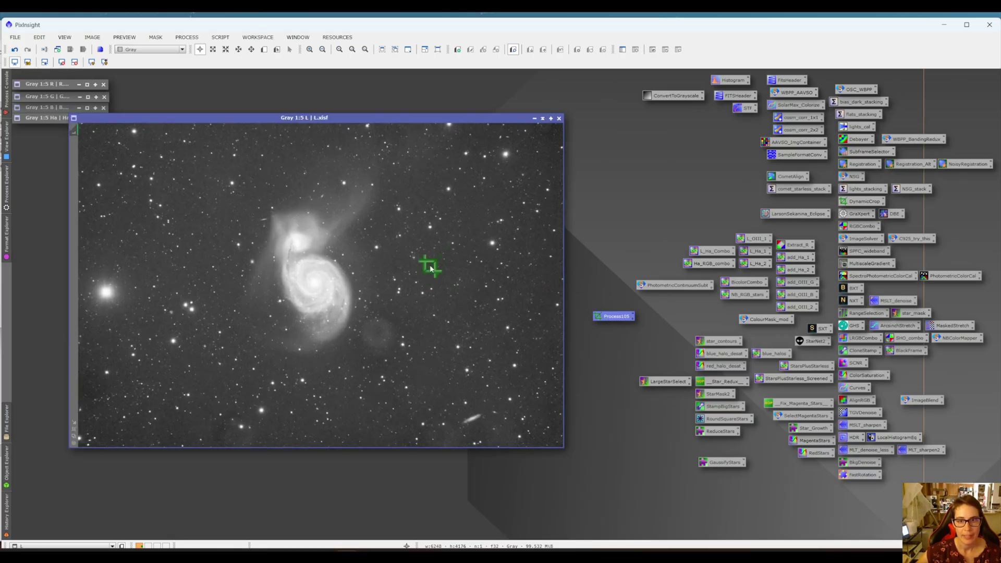
{"action": "left_click", "coordinate": [543, 118]}
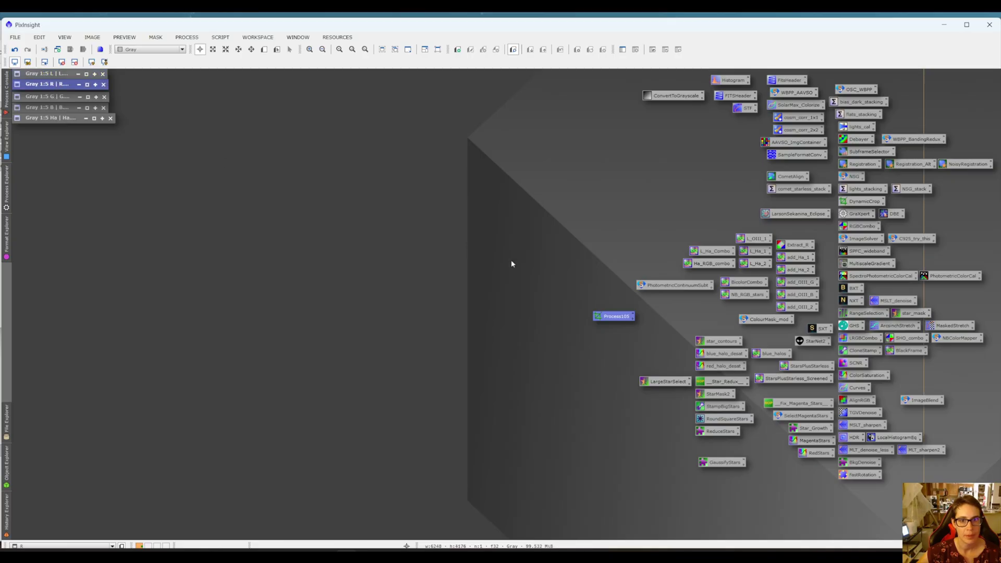
Restore the R image, apply the saved crop instance to it, and collapse it again.
{"action": "double_click", "coordinate": [62, 84]}
{"action": "left_click_drag", "start_coordinate": [614, 316], "coordinate": [446, 267]}
{"action": "left_click", "coordinate": [546, 135]}
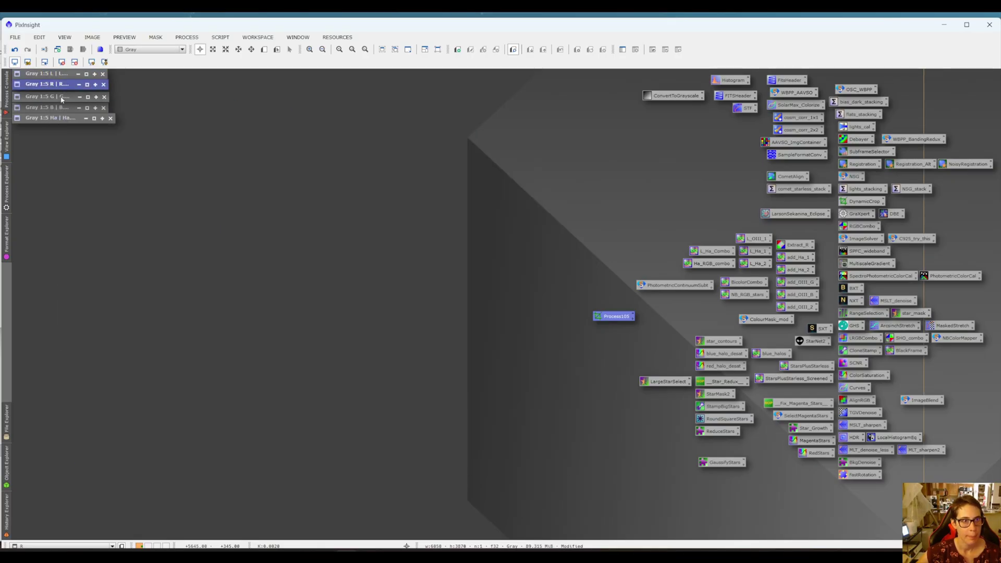
Restore the G image, apply the saved crop instance to it, and collapse it again.
{"action": "double_click", "coordinate": [47, 97]}
{"action": "left_click_drag", "start_coordinate": [610, 316], "coordinate": [480, 278]}
{"action": "left_click", "coordinate": [542, 119]}
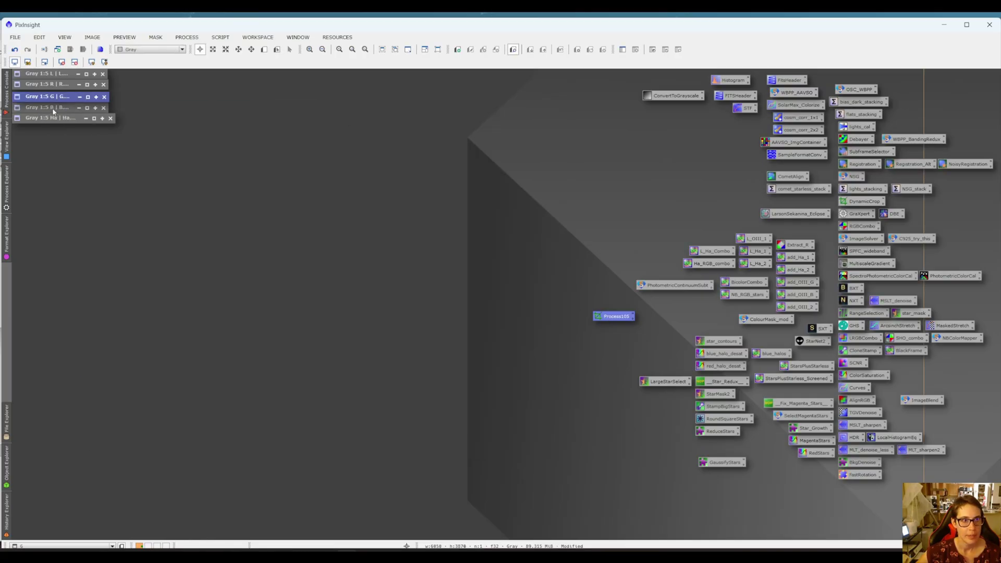
Restore the B image, apply the saved crop instance to it, and collapse it again.
{"action": "double_click", "coordinate": [53, 108]}
{"action": "left_click_drag", "start_coordinate": [614, 316], "coordinate": [467, 270]}
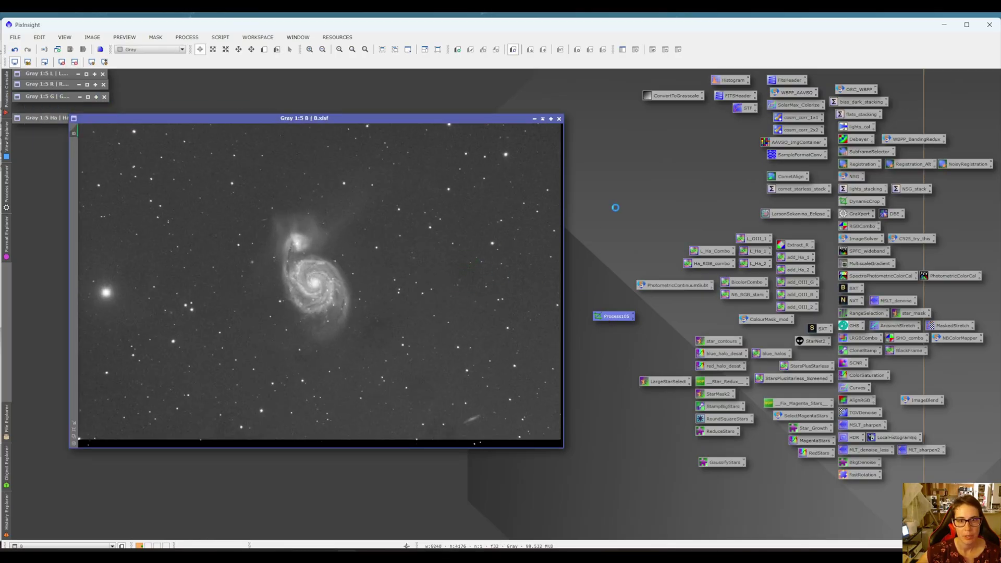
{"action": "left_click", "coordinate": [543, 119]}
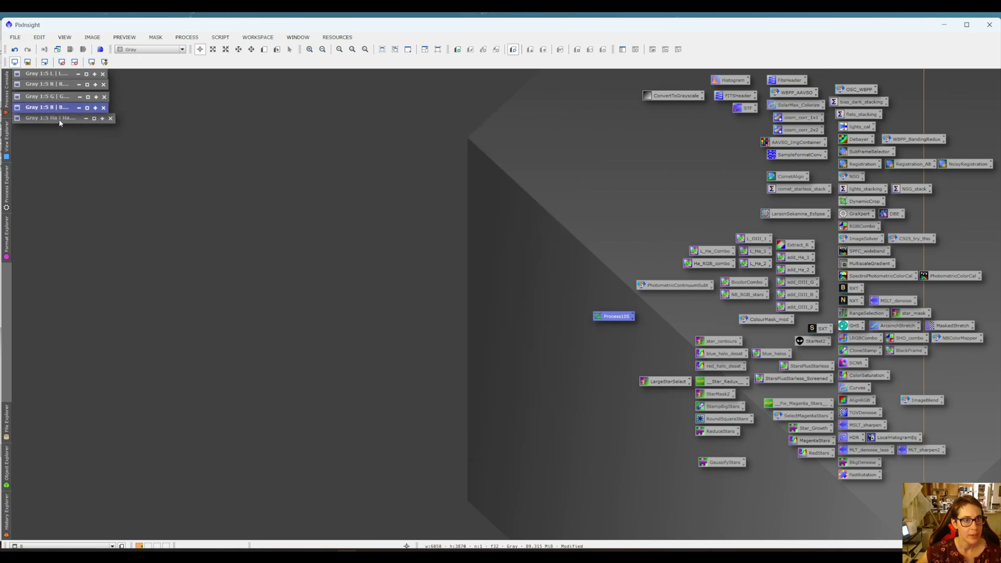
Restore the cropped Ha image, fit its window to the new image size, and place it just below the collapsed images.
{"action": "double_click", "coordinate": [49, 118]}
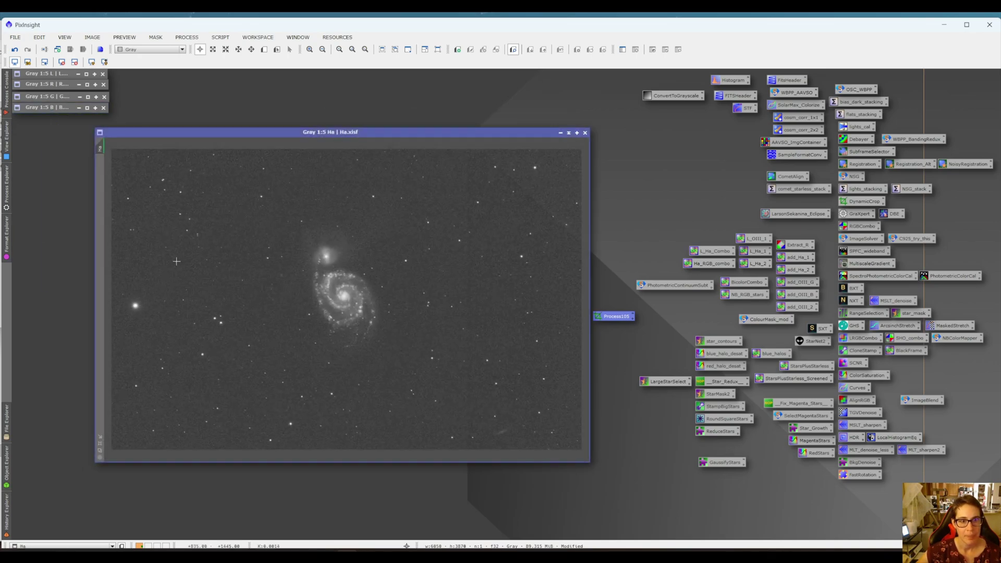
{"action": "left_click", "coordinate": [101, 437]}
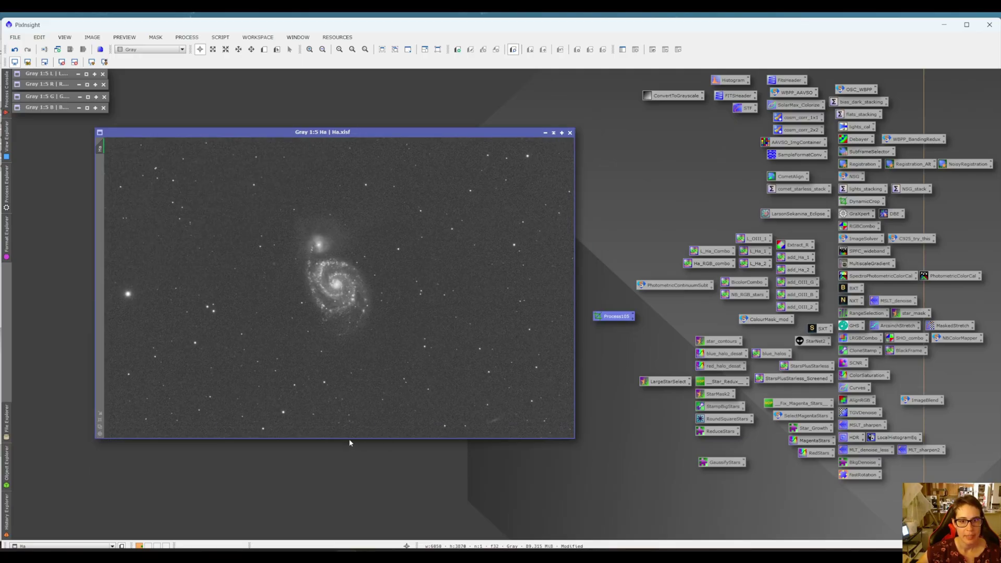
{"action": "left_click_drag", "start_coordinate": [278, 136], "coordinate": [279, 144]}
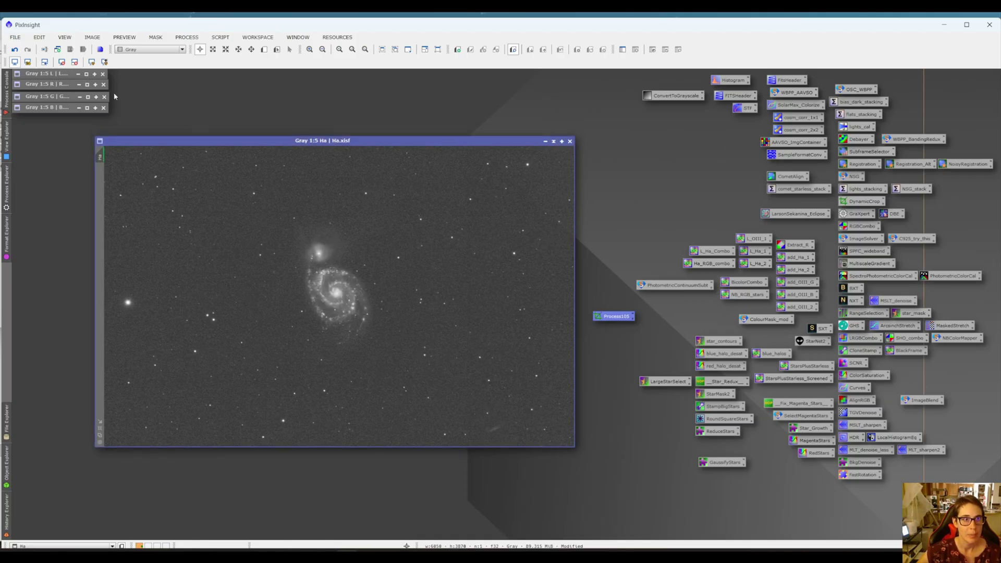
Compare the framing of the cropped L and B images with Ha by fitting each window and aligning it over Ha, collapsing L before B.
{"action": "double_click", "coordinate": [59, 76]}
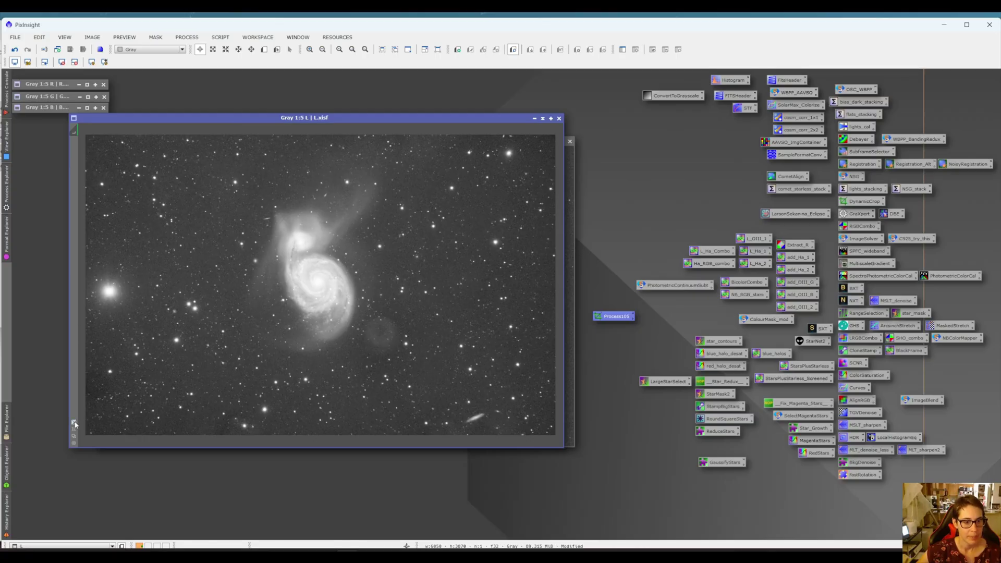
{"action": "left_click_drag", "start_coordinate": [302, 118], "coordinate": [328, 141]}
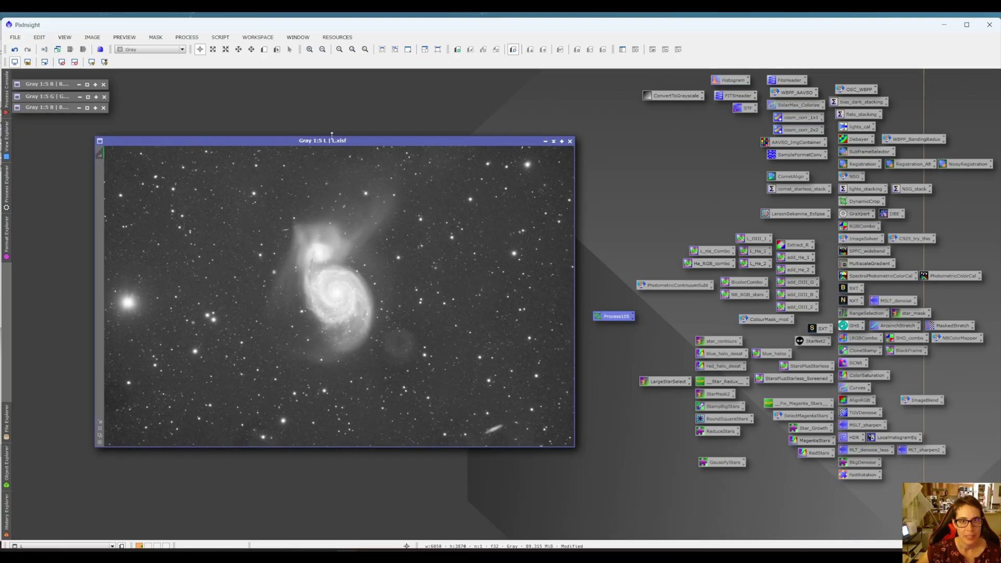
{"action": "left_click", "coordinate": [545, 141]}
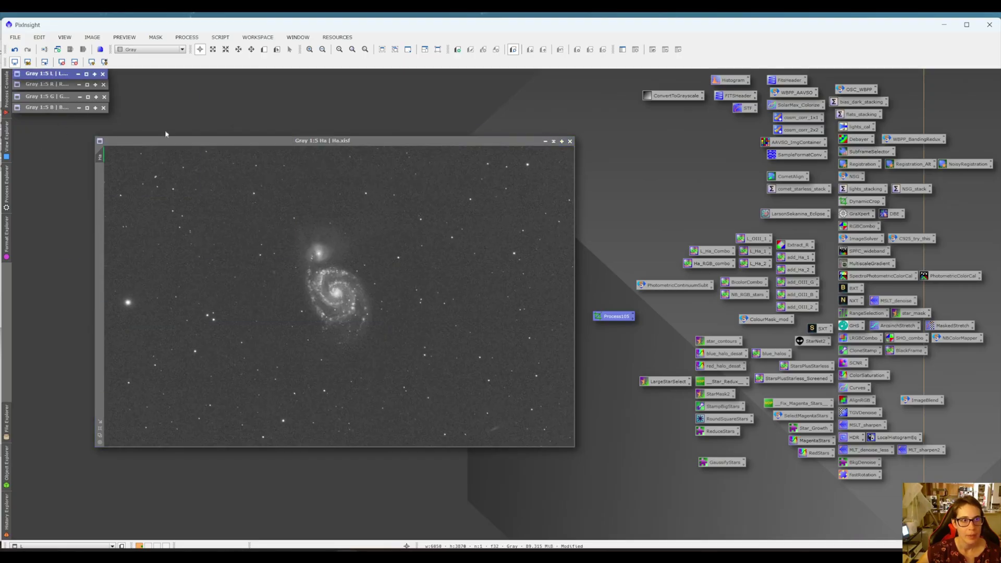
{"action": "double_click", "coordinate": [61, 108]}
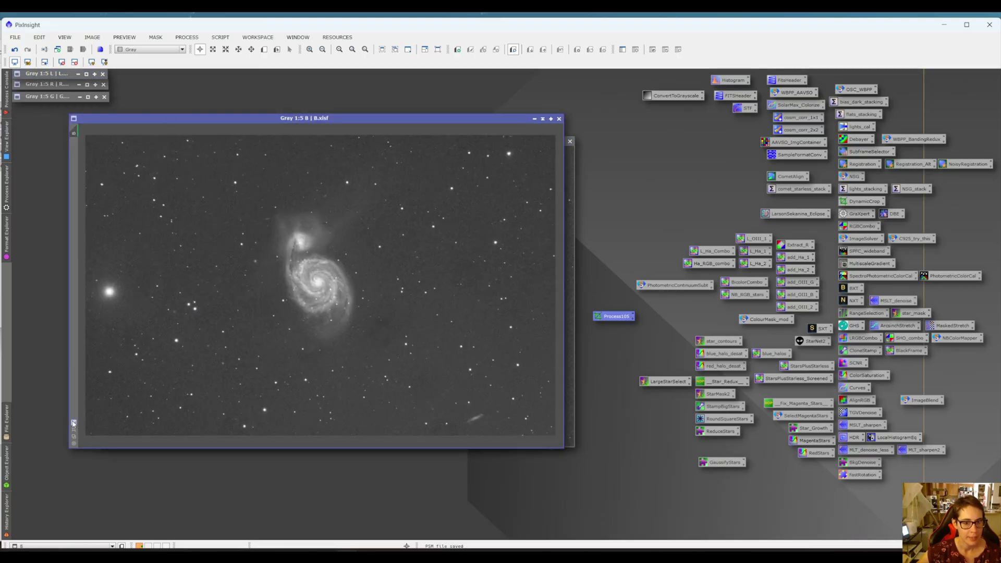
{"action": "left_click_drag", "start_coordinate": [365, 119], "coordinate": [385, 140]}
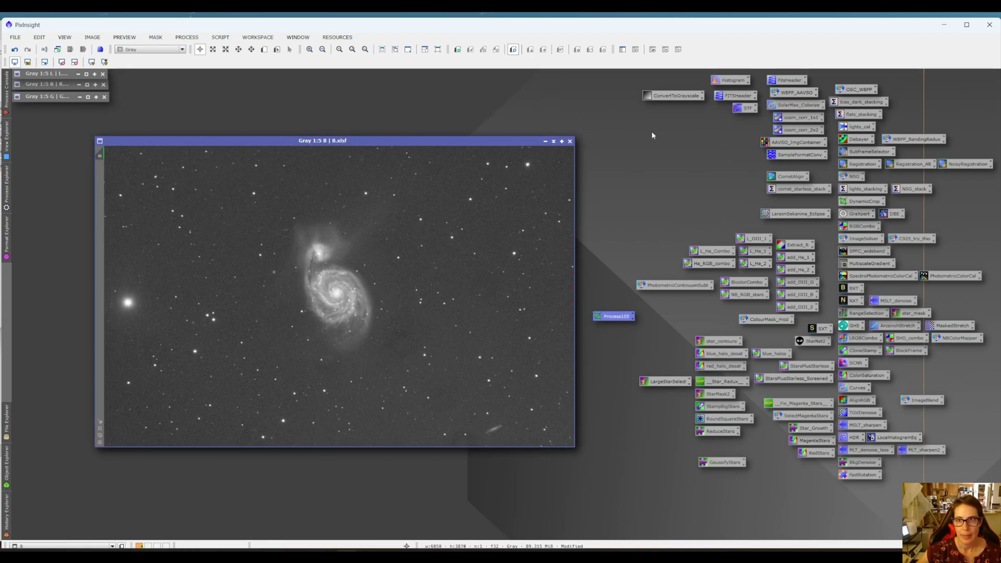
View the m51 (starfront) PixInsight processes folder while choosing where to save the selected DynamicCrop icon, and leave without saving.
{"action": "right_click", "coordinate": [602, 320]}
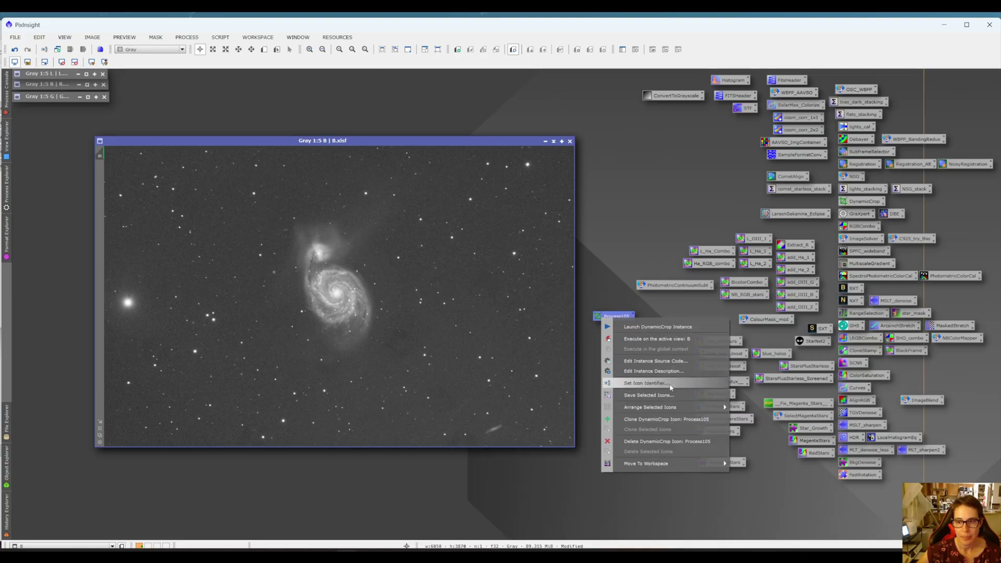
{"action": "left_click", "coordinate": [669, 399]}
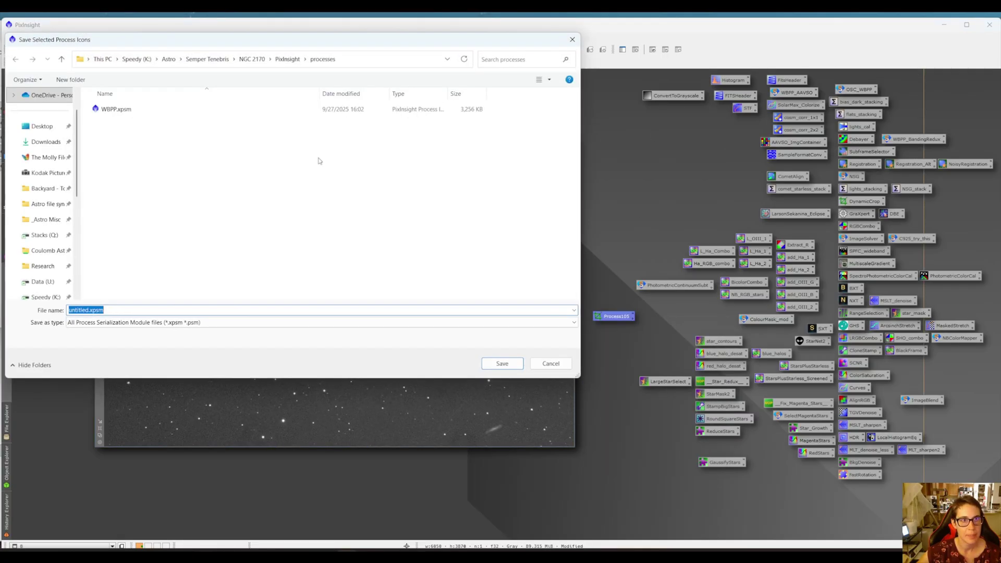
{"action": "left_click", "coordinate": [168, 64]}
{"action": "left_click", "coordinate": [153, 158]}
{"action": "double_click", "coordinate": [152, 158]}
{"action": "double_click", "coordinate": [152, 154]}
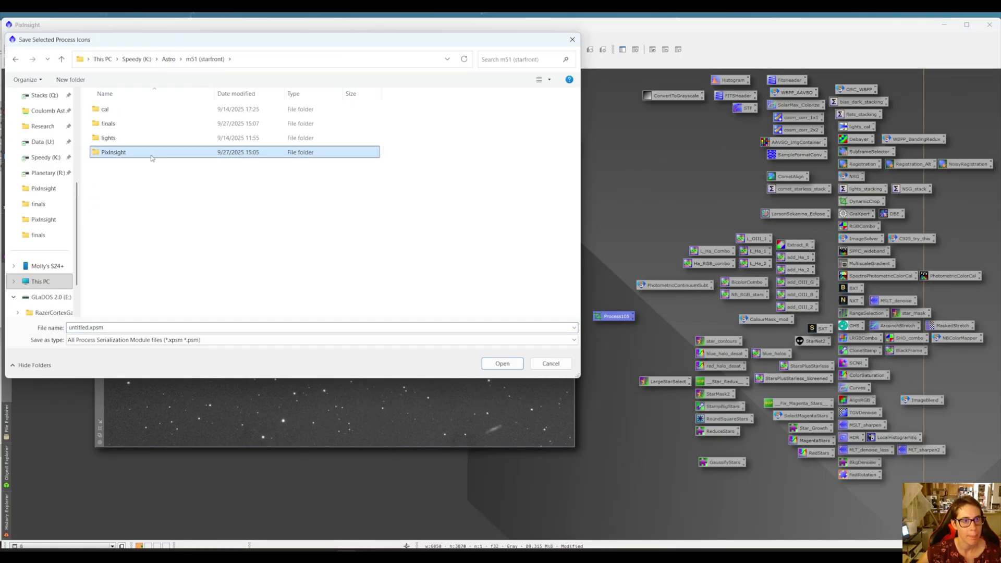
{"action": "double_click", "coordinate": [154, 196]}
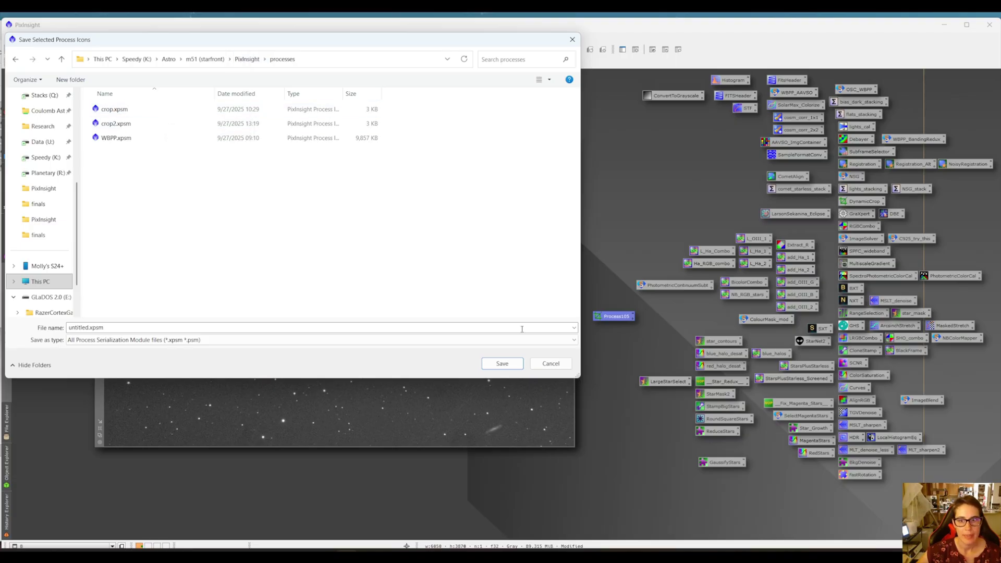
{"action": "left_click", "coordinate": [547, 365]}
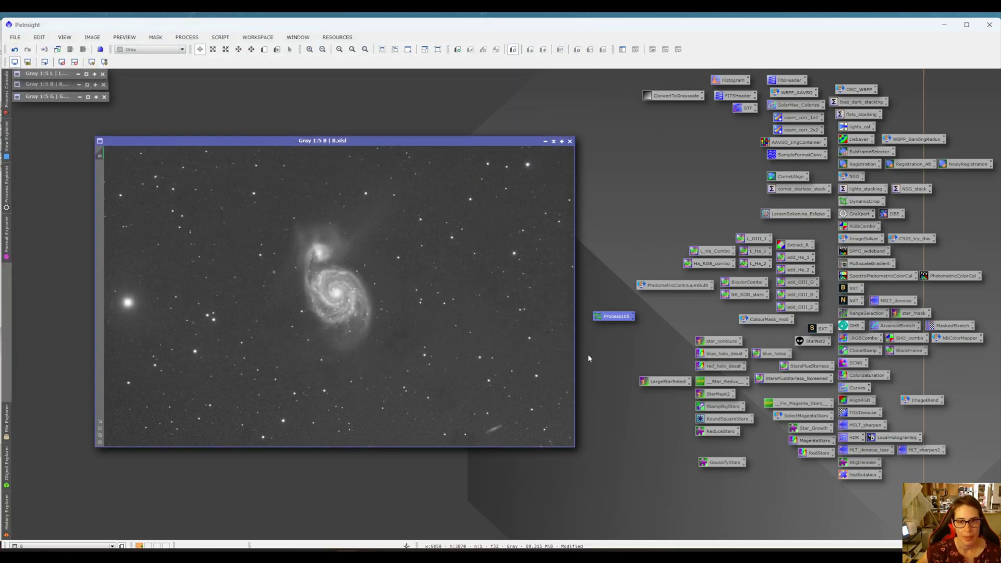